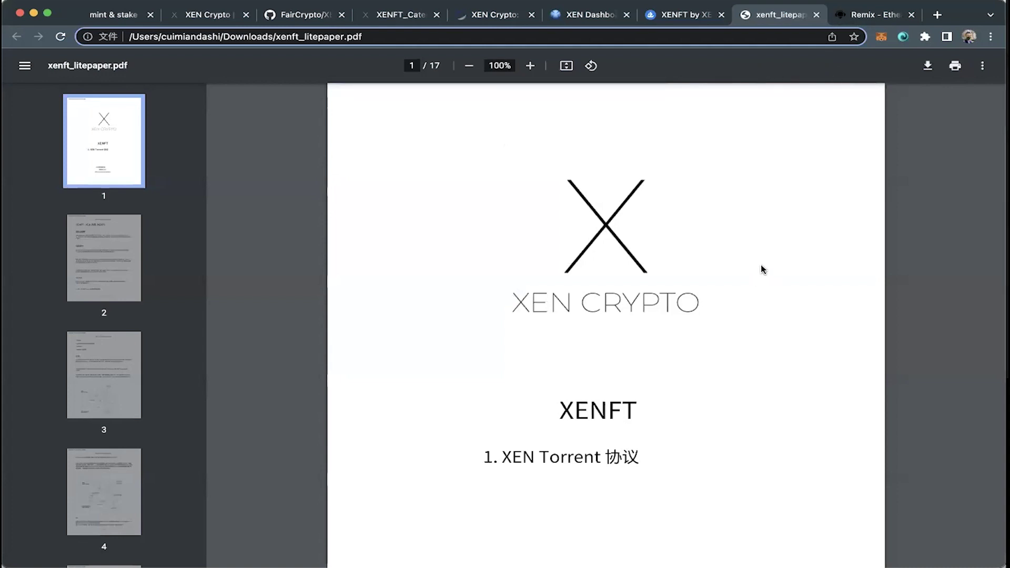
Switch to the mint.xencrypto.io page, open its dashboard and review the list of supported chains with their global ranks and contract addresses.
click(119, 22)
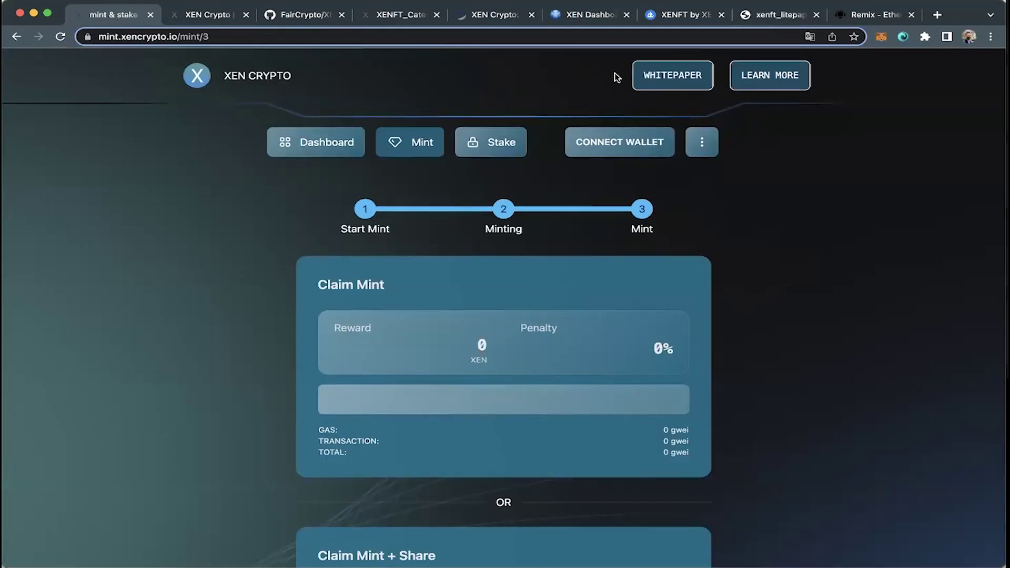
click(320, 145)
scroll(247, 240, down, 1)
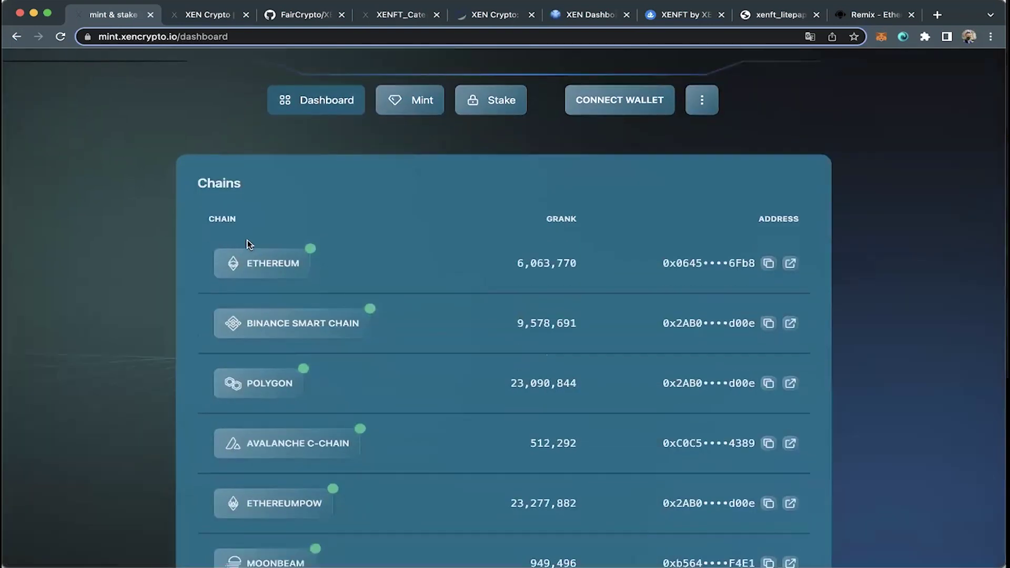
scroll(248, 244, down, 3)
scroll(247, 244, up, 1)
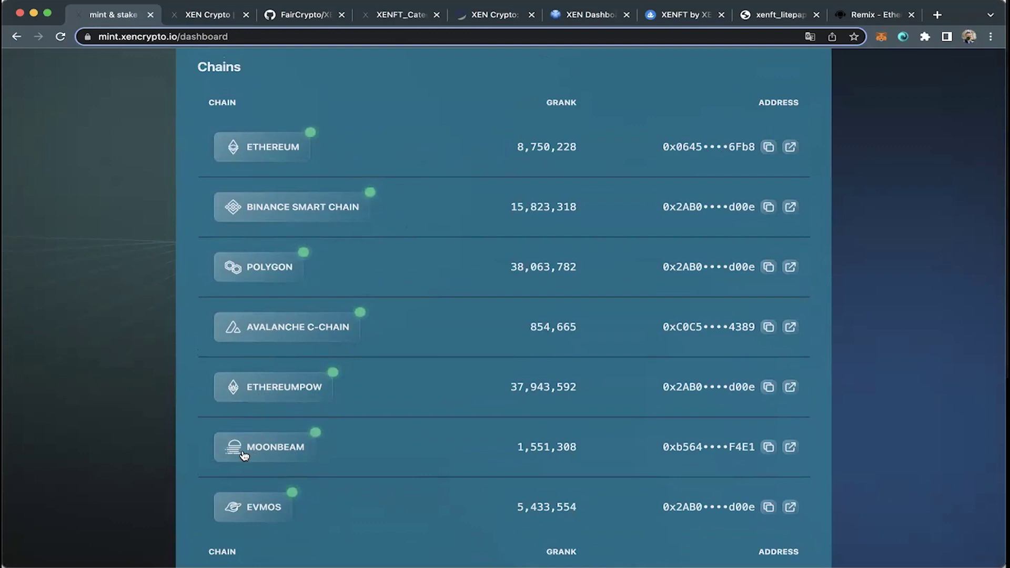
scroll(295, 520, down, 2)
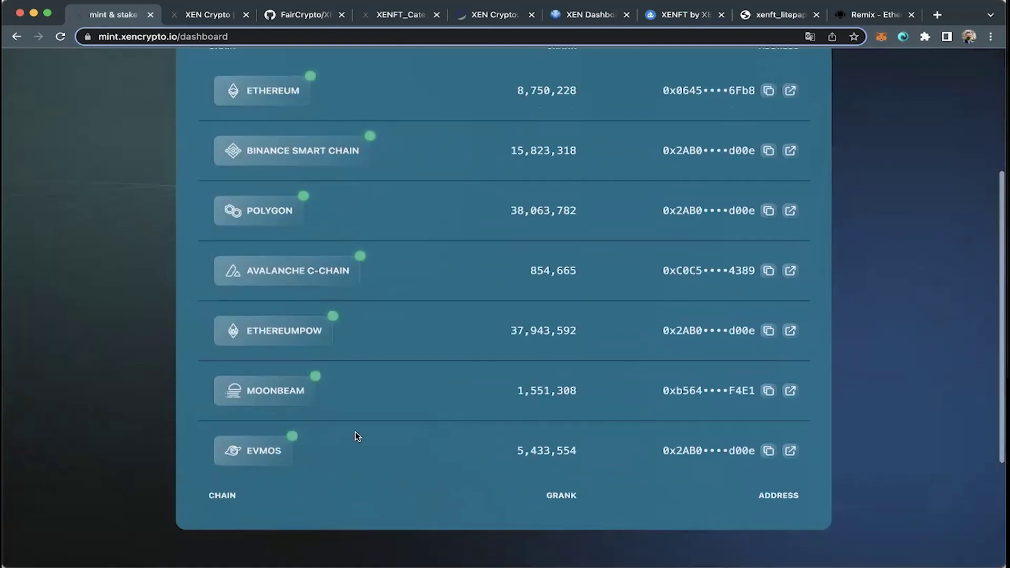
scroll(358, 437, up, 4)
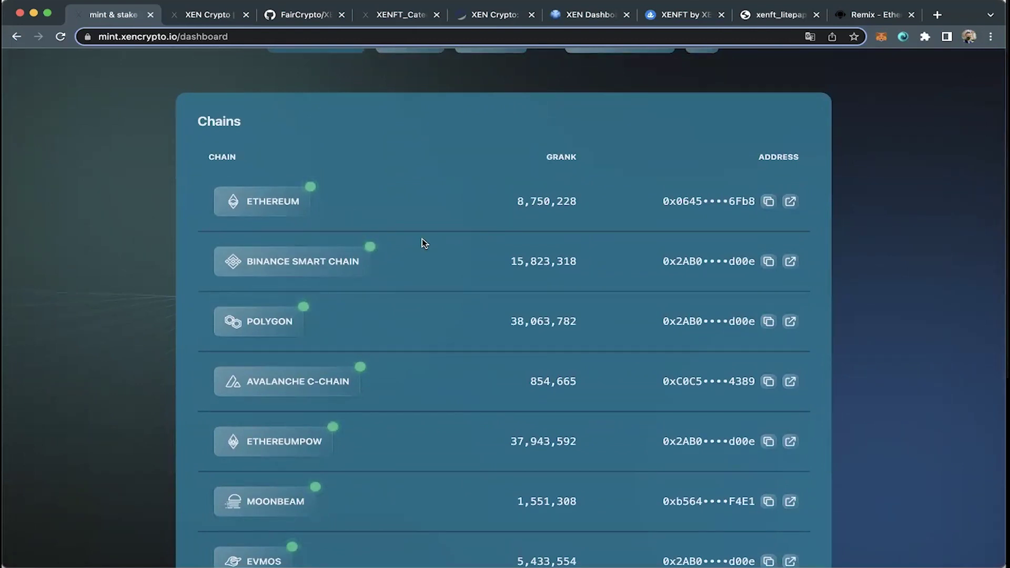
scroll(423, 240, up, 2)
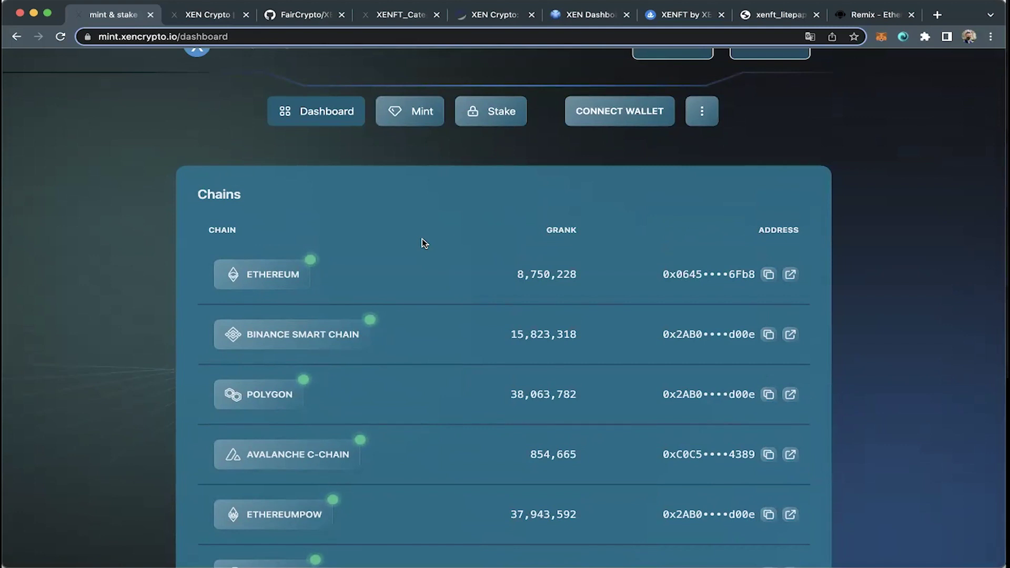
Review the Claim Rank form of the Start Mint stage and the details of the Minting stage.
click(410, 110)
scroll(407, 221, down, 3)
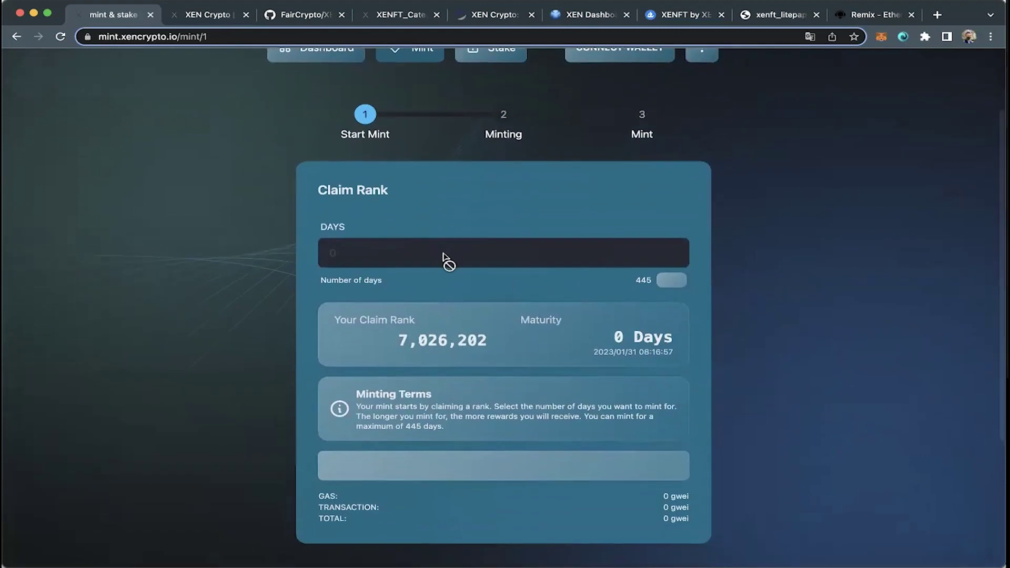
scroll(458, 305, down, 1)
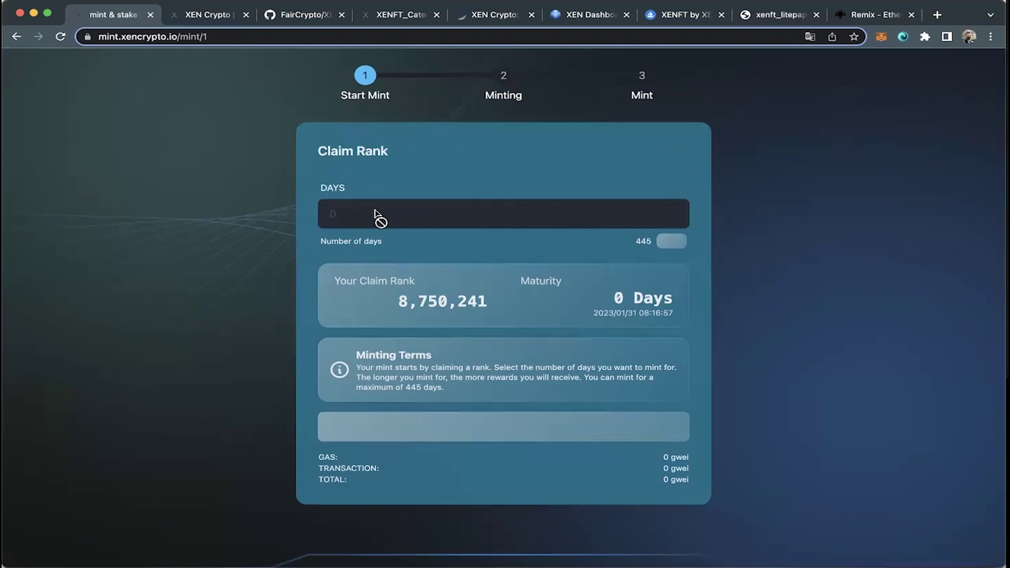
click(503, 75)
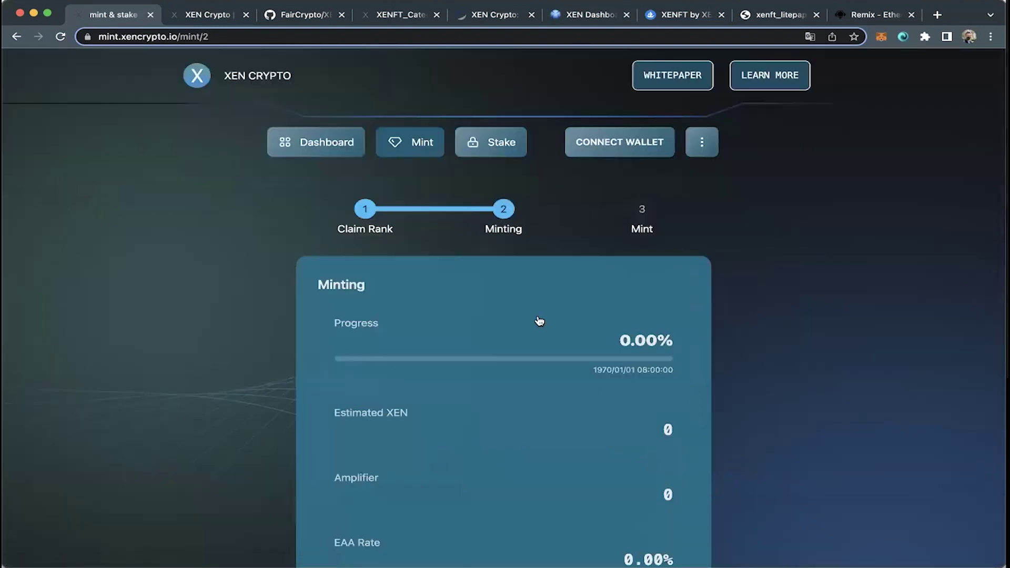
scroll(513, 247, down, 2)
scroll(513, 357, down, 1)
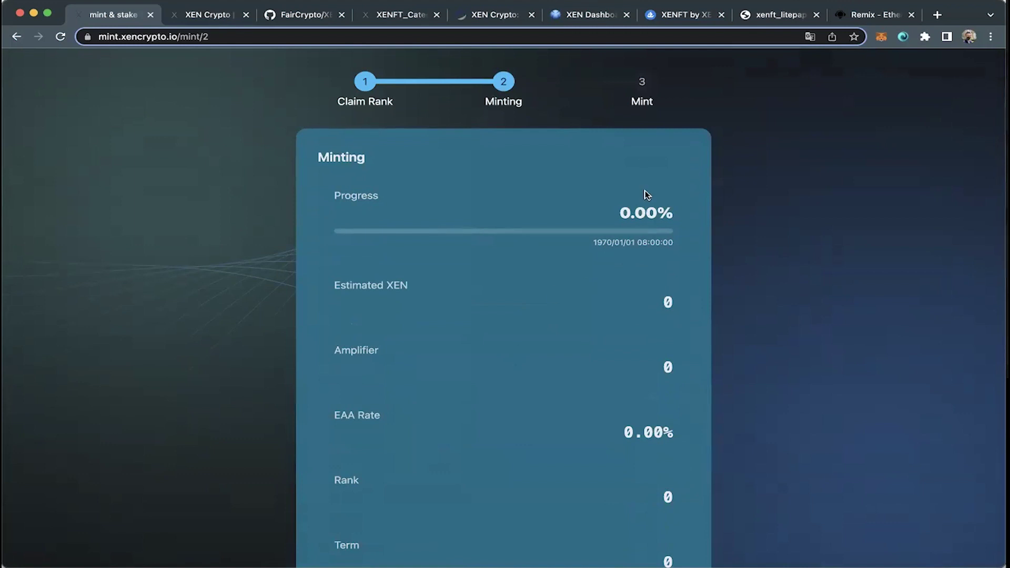
Open the final Mint stage and examine the Claim Mint, Claim Mint + Share and Claim Mint + Stake options.
click(641, 87)
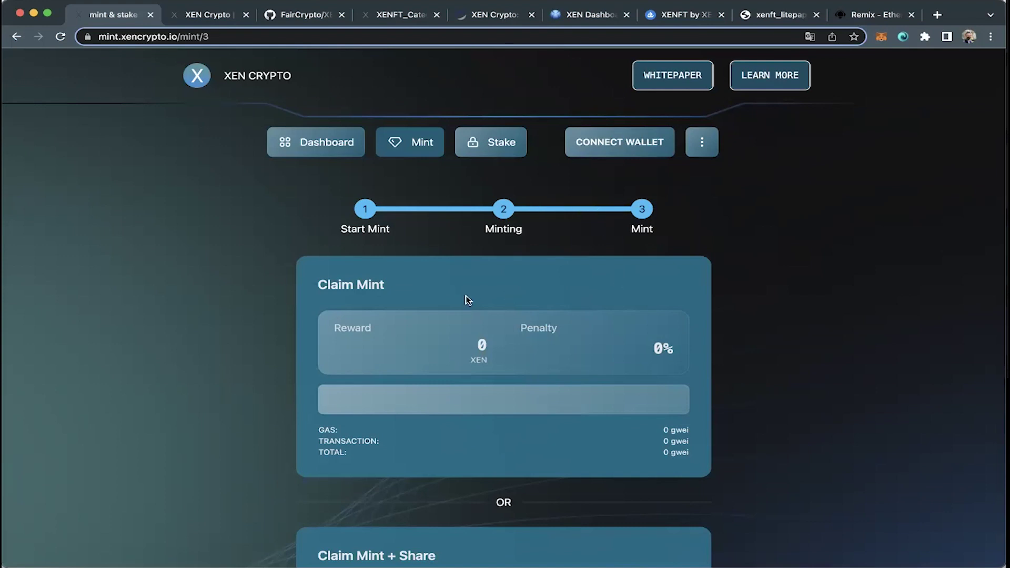
scroll(479, 386, down, 4)
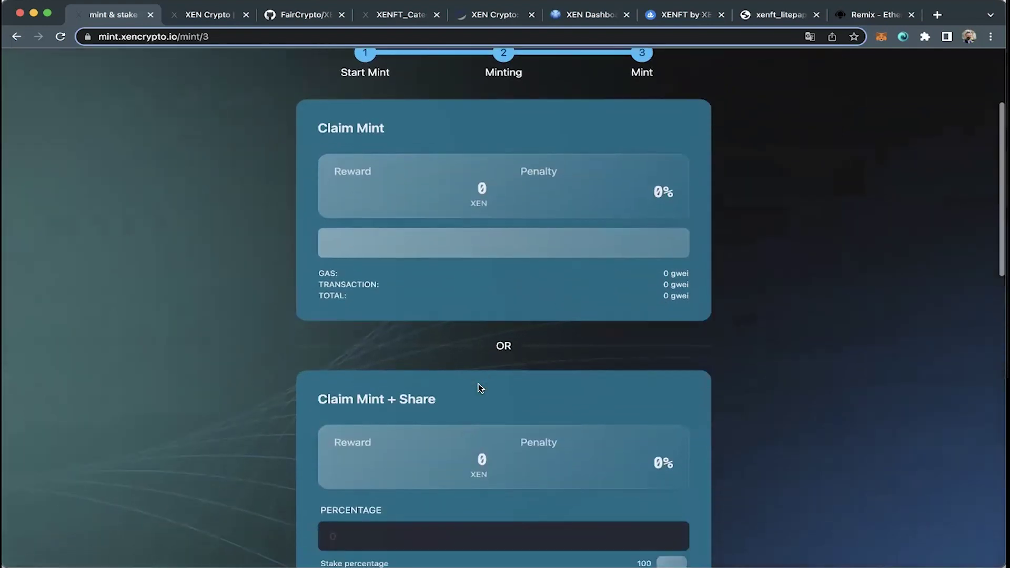
scroll(478, 385, down, 12)
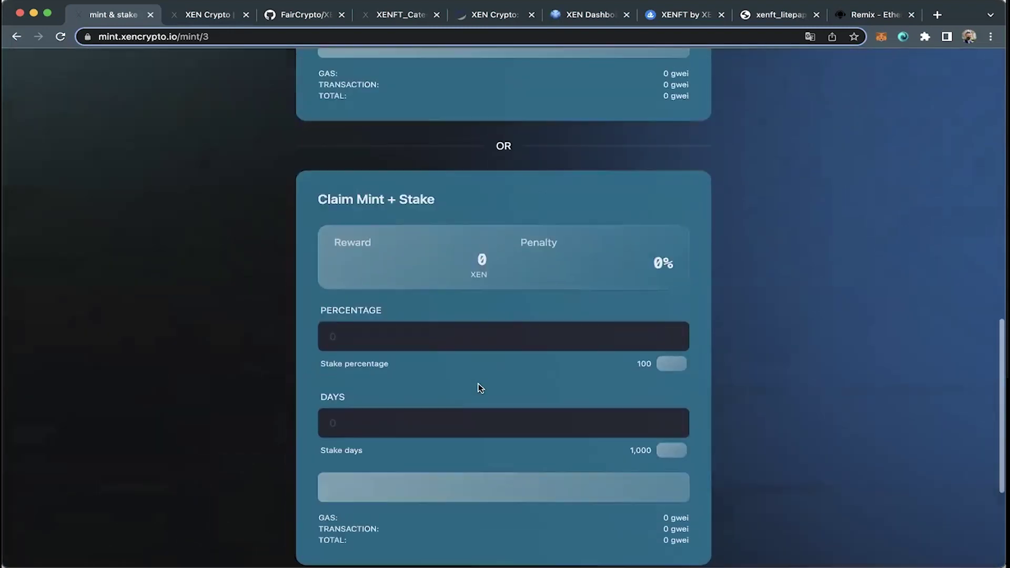
scroll(478, 385, up, 6)
scroll(479, 388, up, 6)
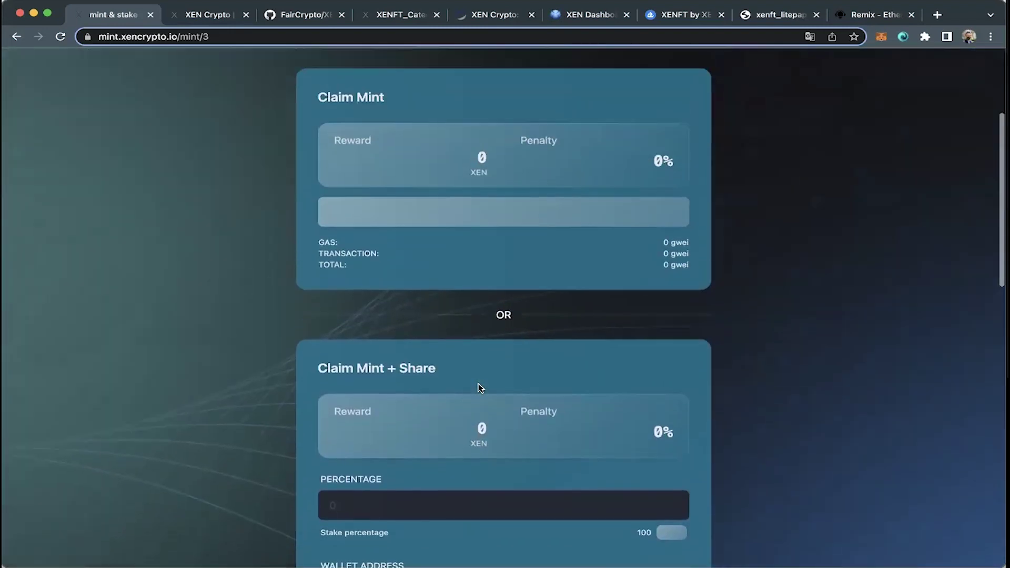
scroll(479, 389, down, 8)
scroll(478, 388, down, 7)
scroll(478, 390, up, 3)
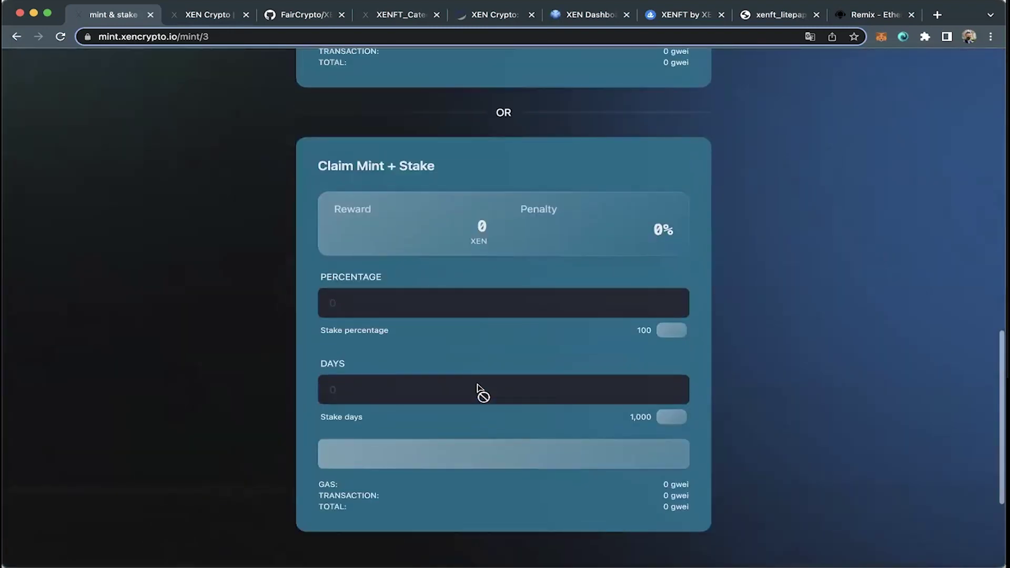
scroll(476, 384, up, 14)
scroll(478, 383, down, 1)
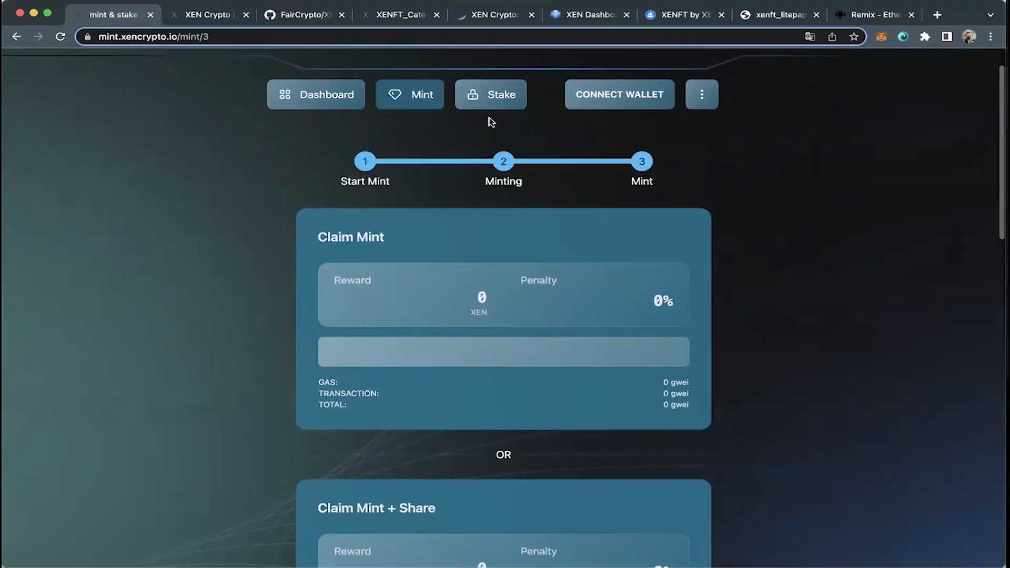
Go through the staking section's Start Stake, Staking and End Stake stages.
click(494, 95)
scroll(481, 230, down, 3)
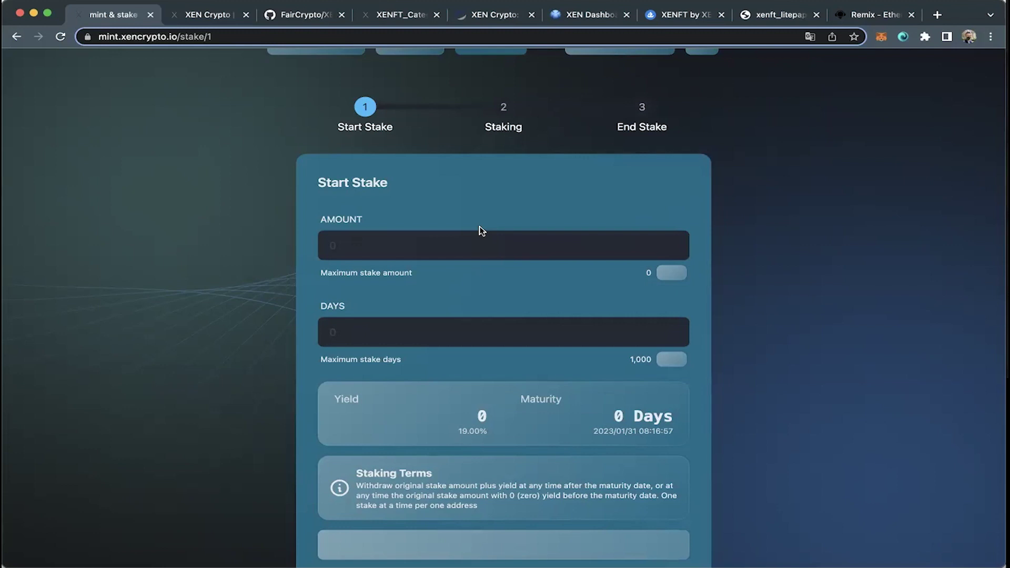
click(502, 107)
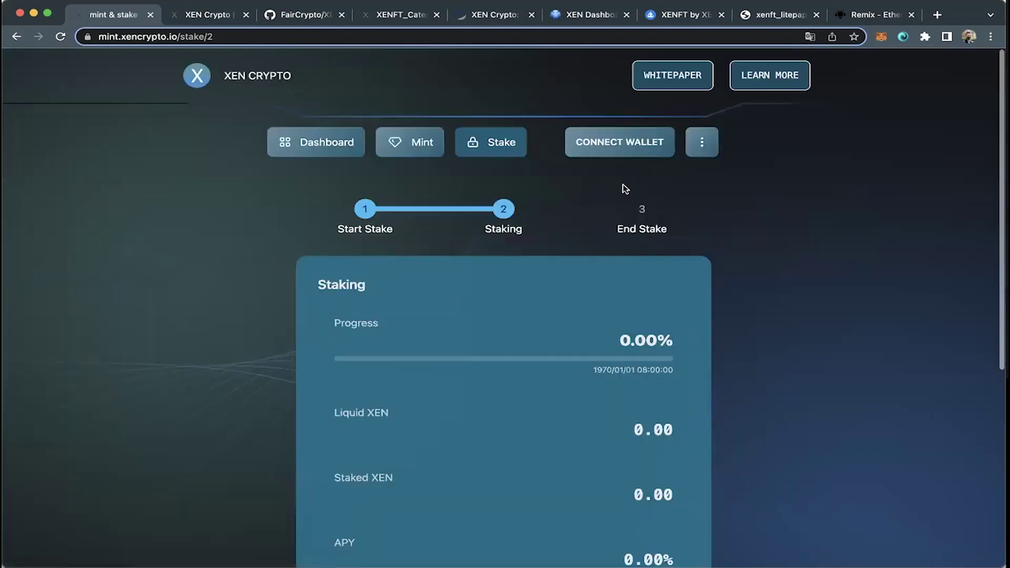
click(642, 214)
Compare the Start Mint stage's Claim Rank form with the Start Stake form and its amount and days fields.
click(426, 147)
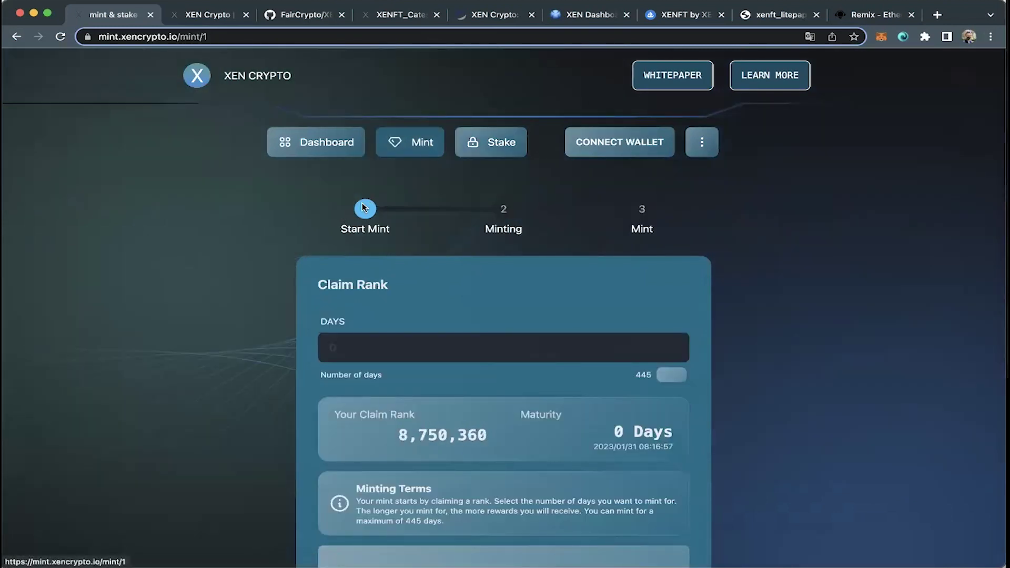
click(502, 154)
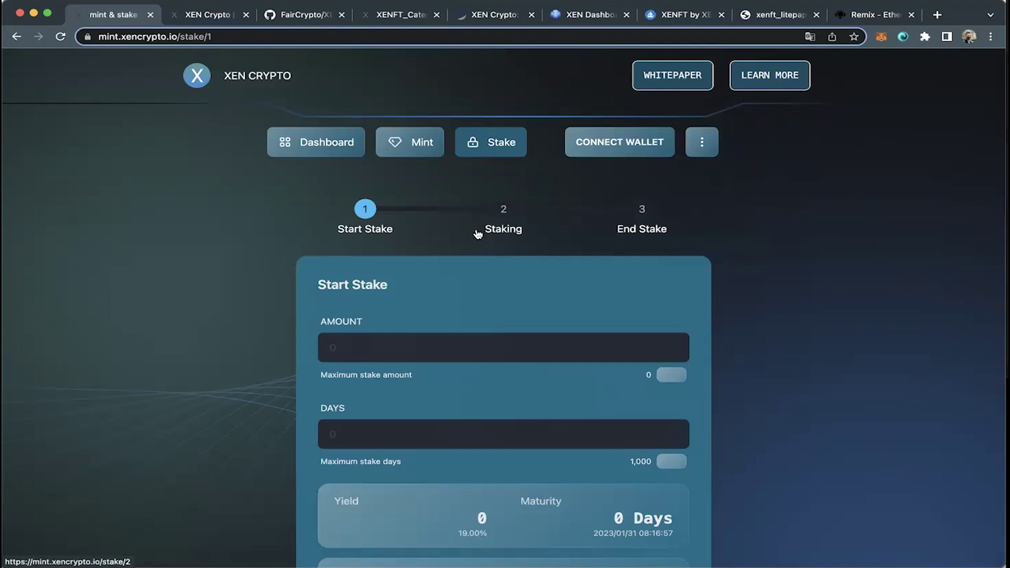
click(415, 147)
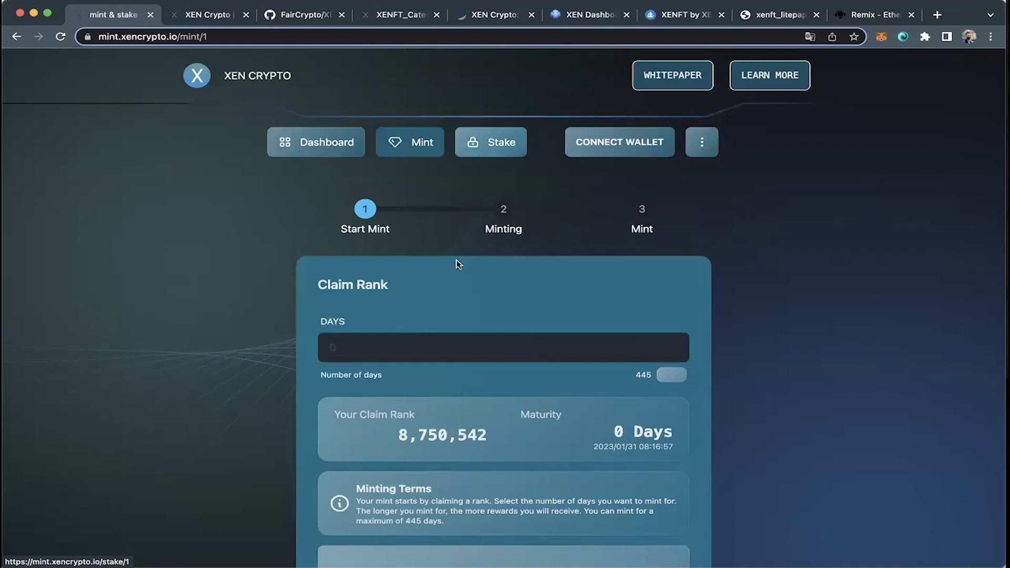
scroll(447, 310, down, 3)
scroll(447, 310, up, 3)
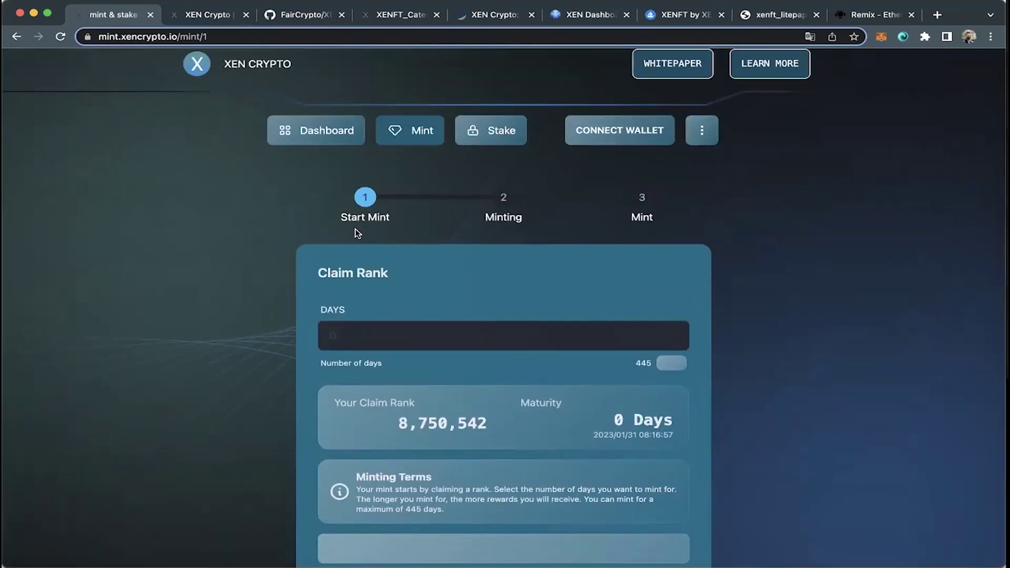
Switch to the xen.network site, look over its XEN home page and open the Ethereum mainnet dashboard.
click(209, 15)
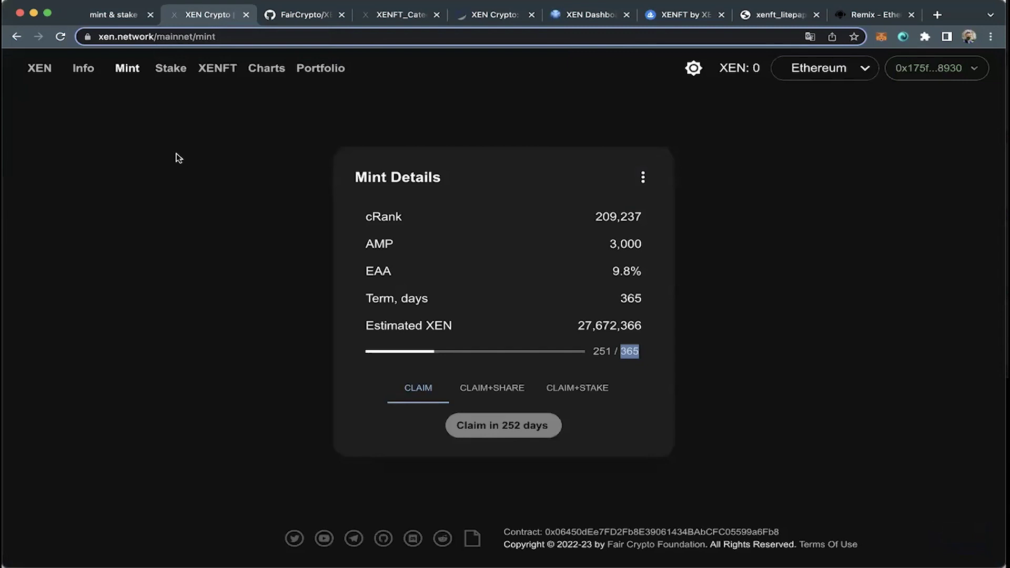
click(39, 69)
scroll(121, 174, down, 3)
scroll(128, 190, up, 3)
scroll(128, 190, down, 5)
scroll(126, 190, up, 5)
click(132, 158)
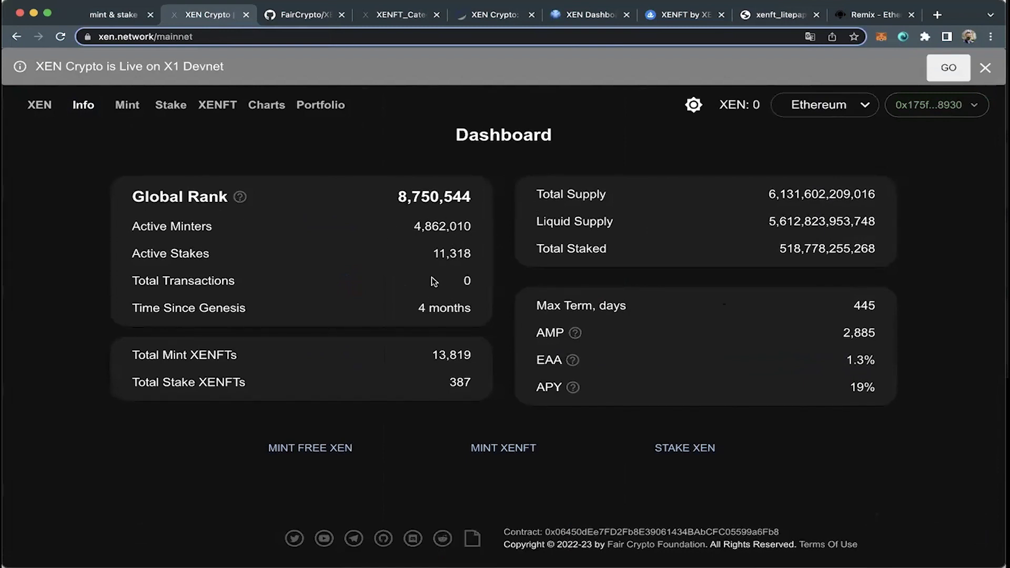
Open the Mint Free XEN form and inspect the term field and its allowed range of days.
click(127, 105)
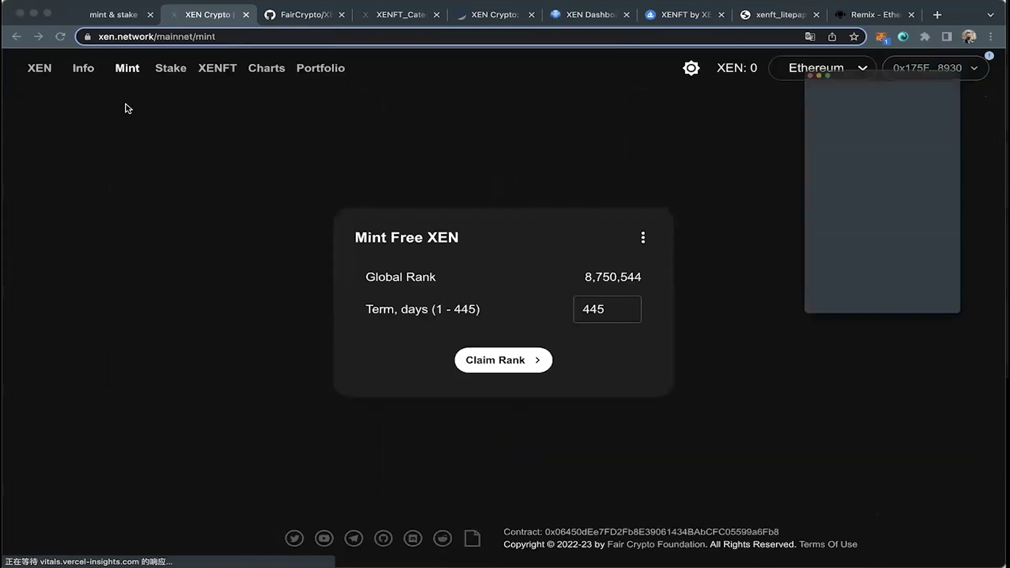
double_click(613, 313)
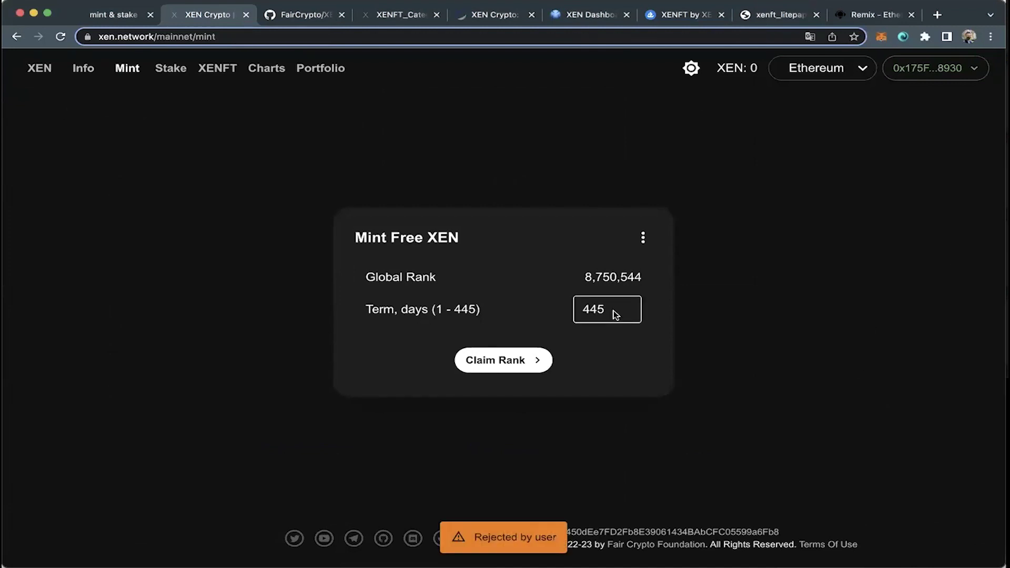
key(super+m)
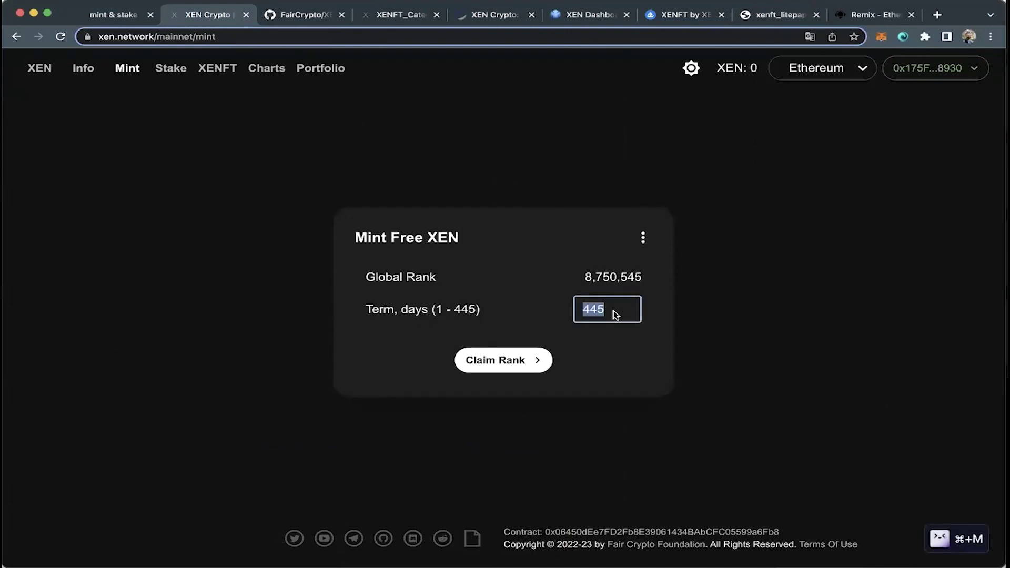
double_click(457, 315)
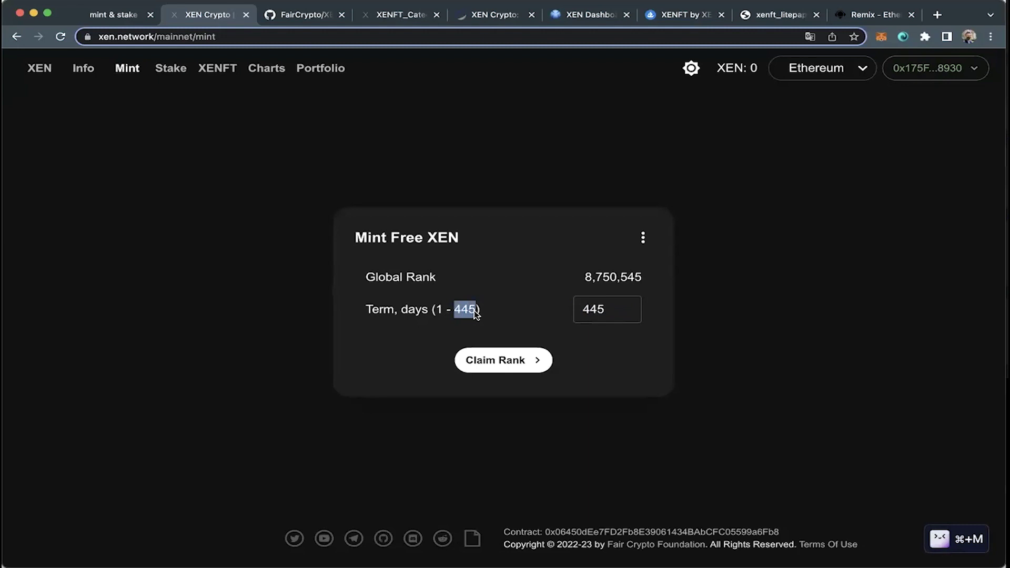
double_click(608, 309)
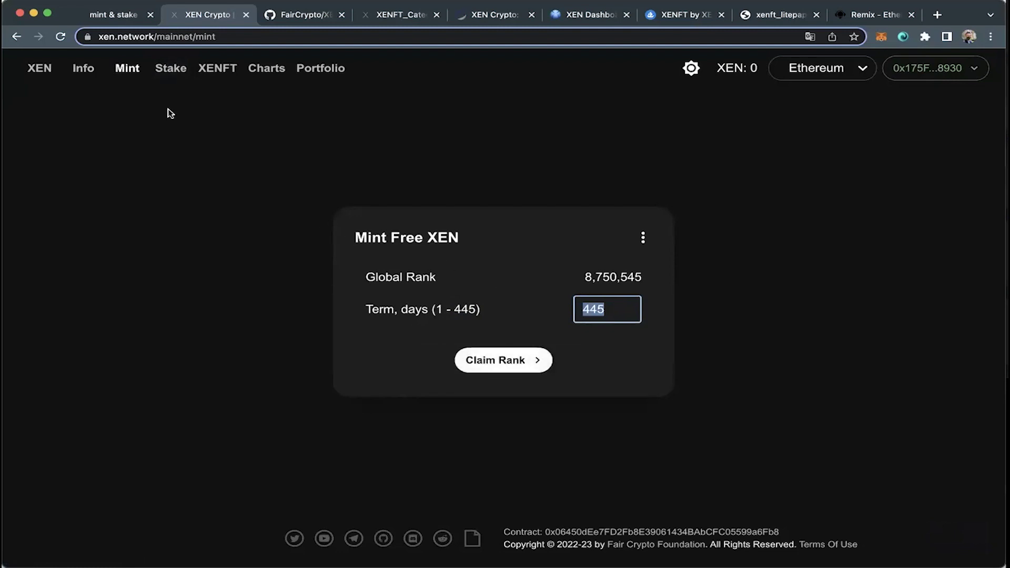
View the Stake XEN and My XENFTs pages, and check the Minting stage on mint.xencrypto.io for comparison.
click(166, 77)
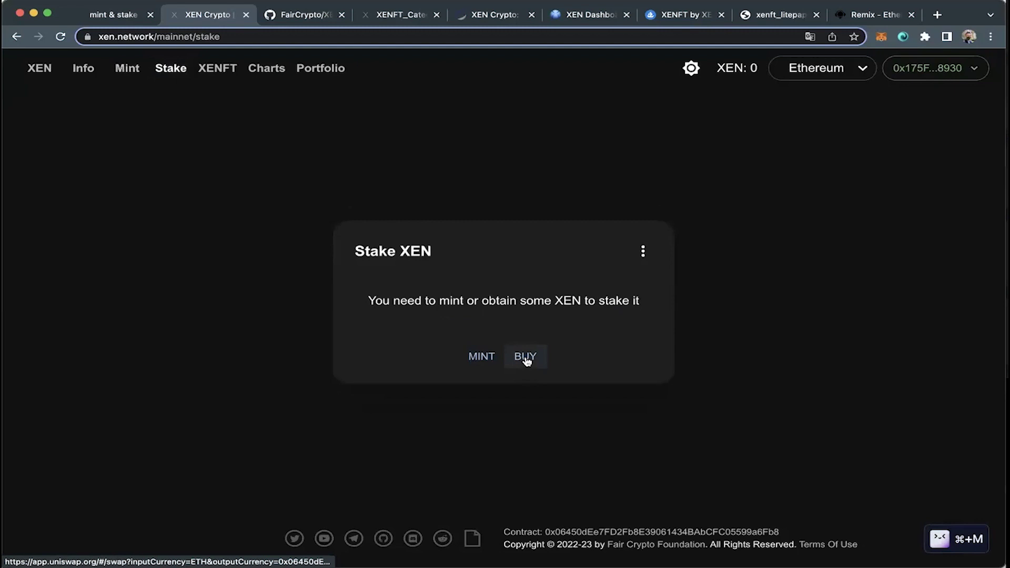
click(215, 69)
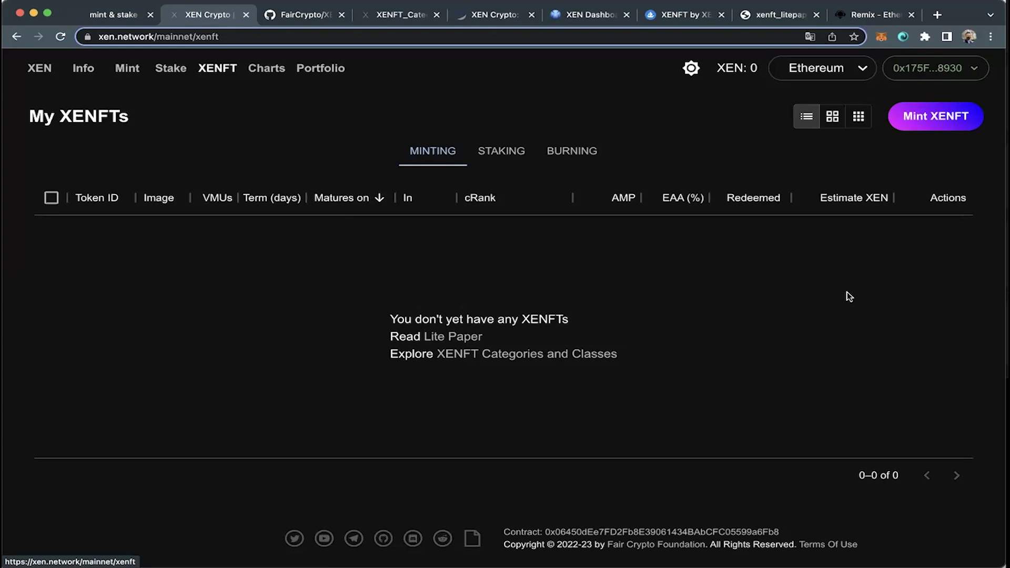
click(114, 15)
click(505, 198)
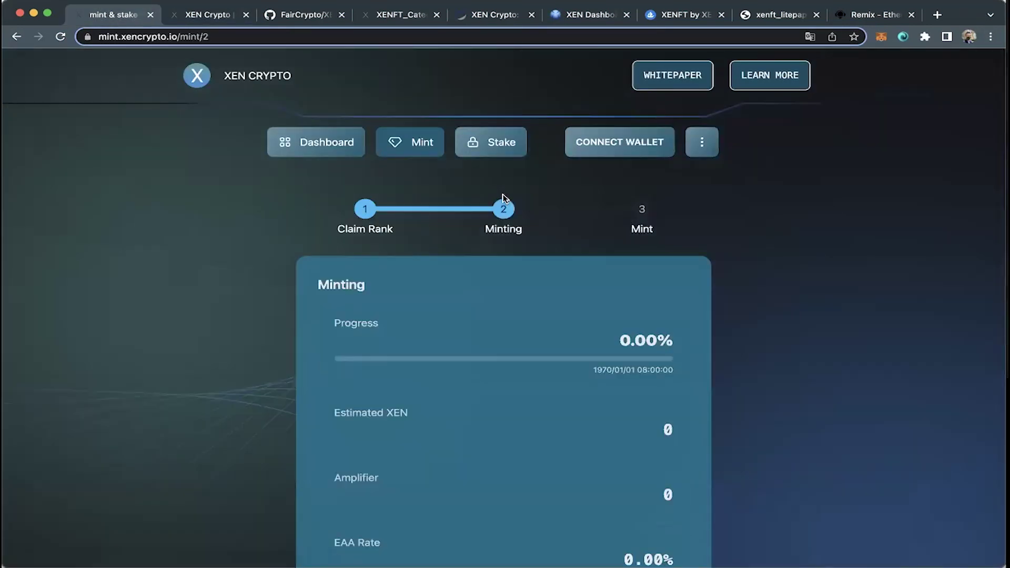
key(ctrl+Tab)
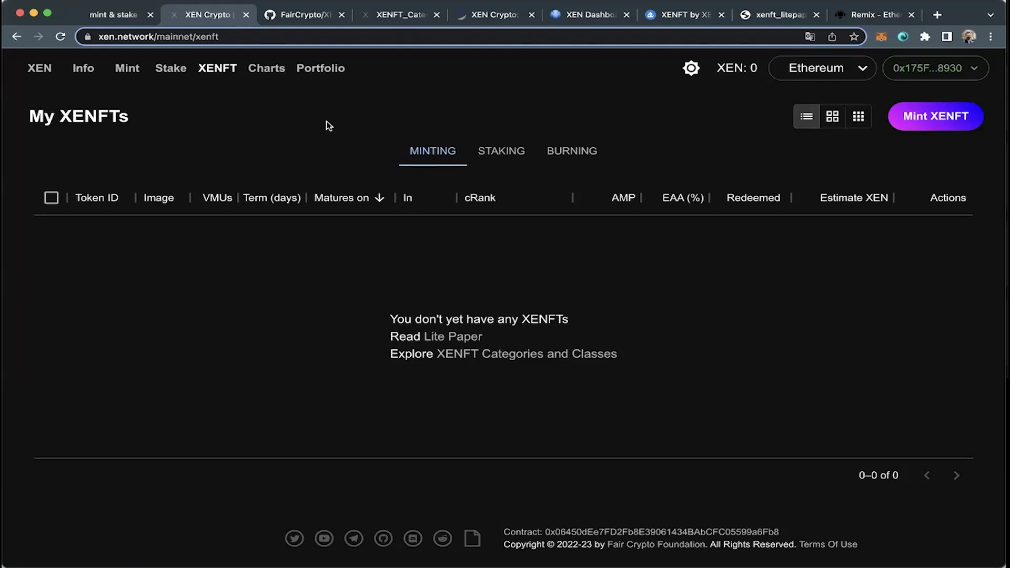
Open the XENFT categories and classes image and examine the conditions of the Apex, Limited and Collector categories.
click(258, 79)
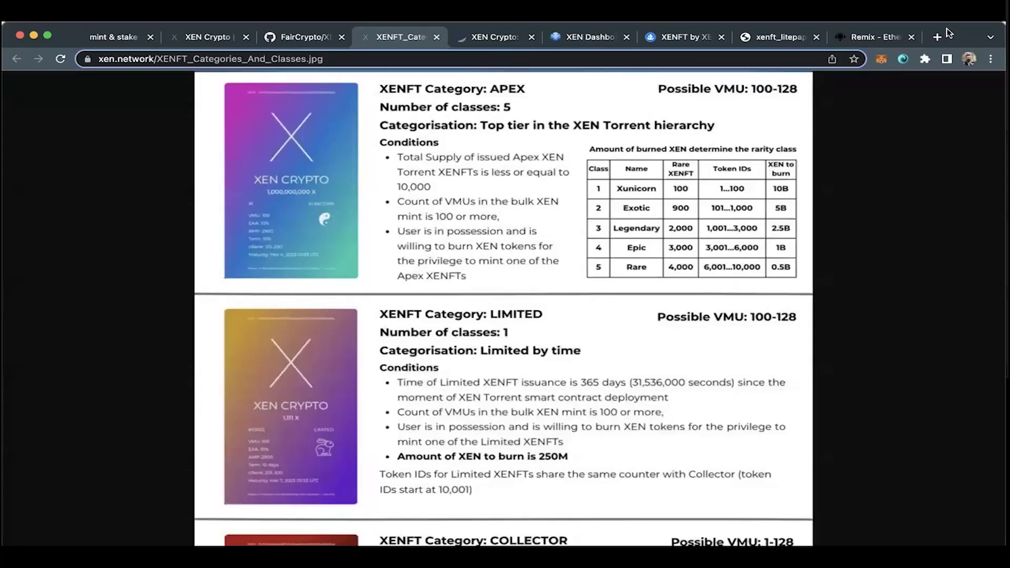
scroll(542, 265, down, 3)
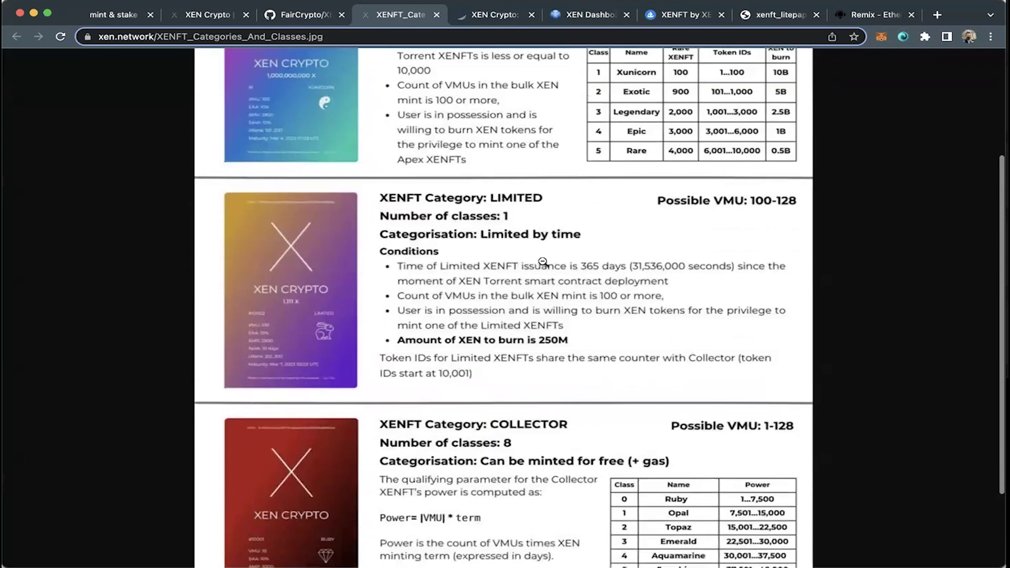
scroll(527, 268, up, 4)
scroll(527, 268, down, 3)
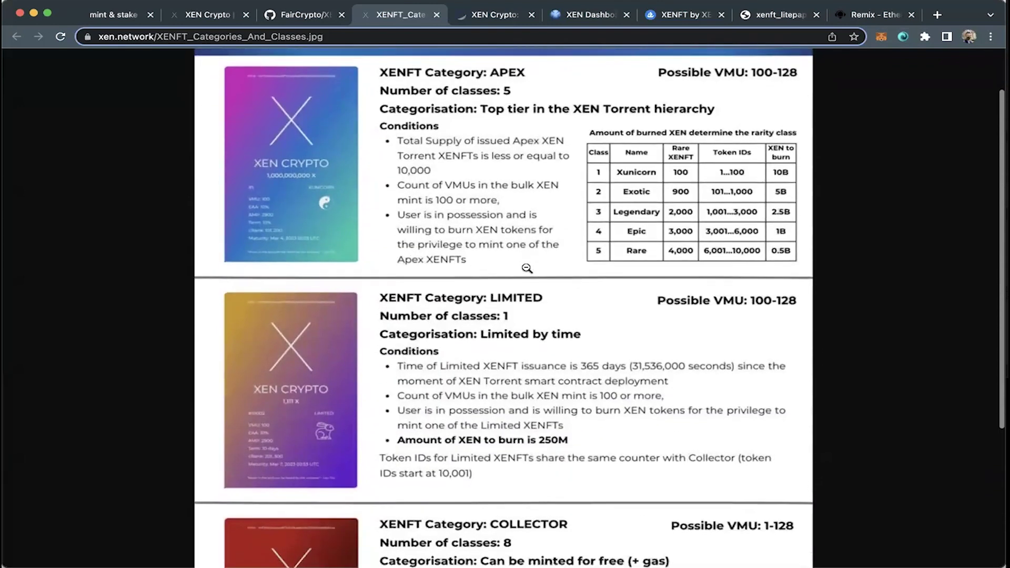
scroll(526, 269, down, 2)
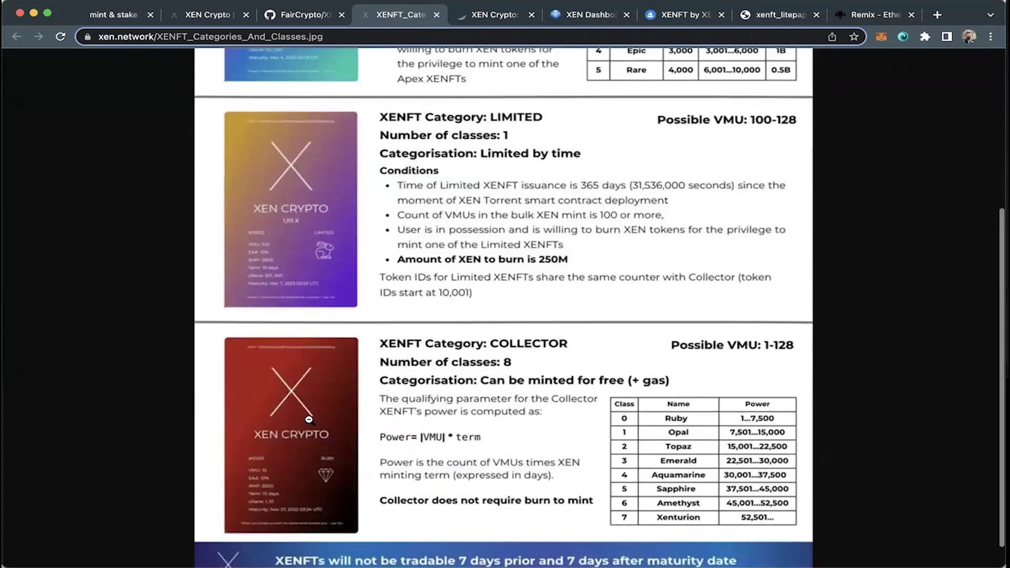
scroll(495, 321, down, 2)
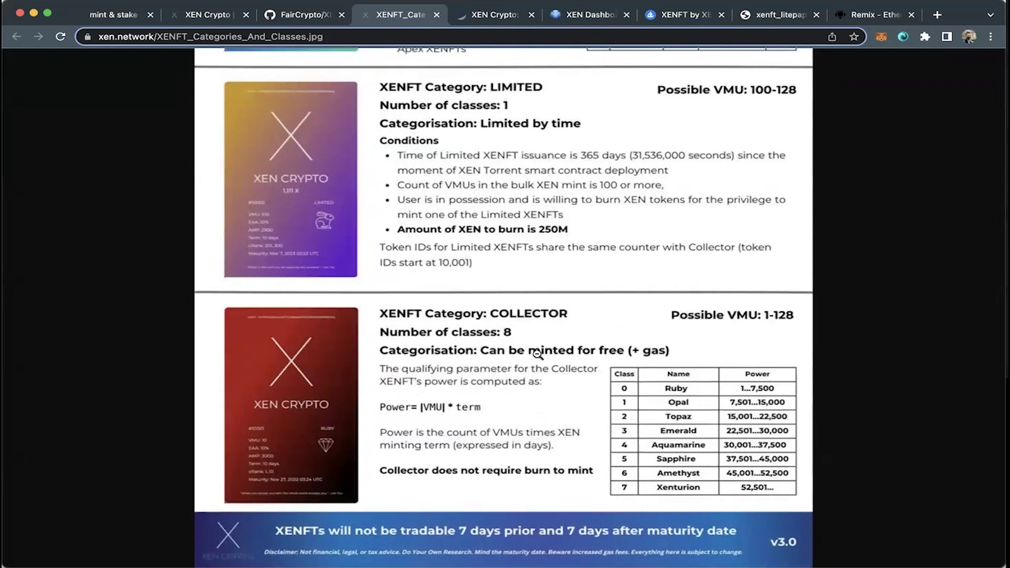
scroll(529, 358, up, 4)
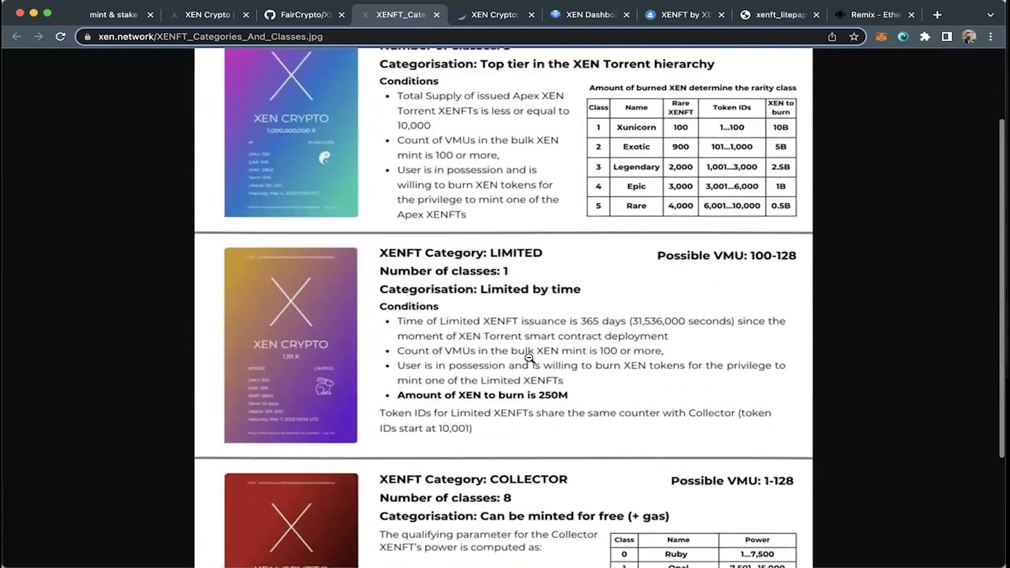